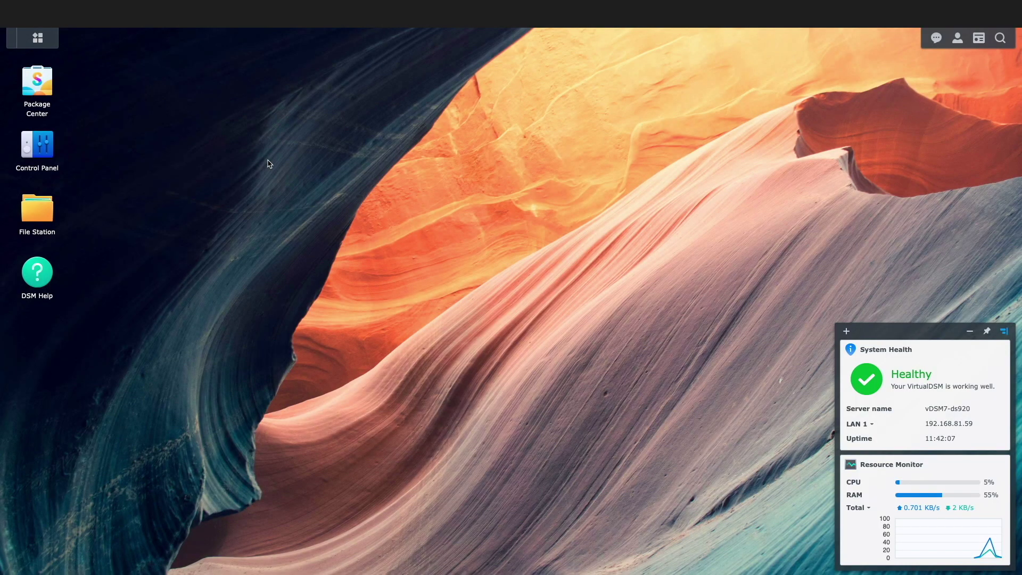
# Check Package Center, then open Control Panel's External Access settings for QuickConnect
pyautogui.click(39, 85)
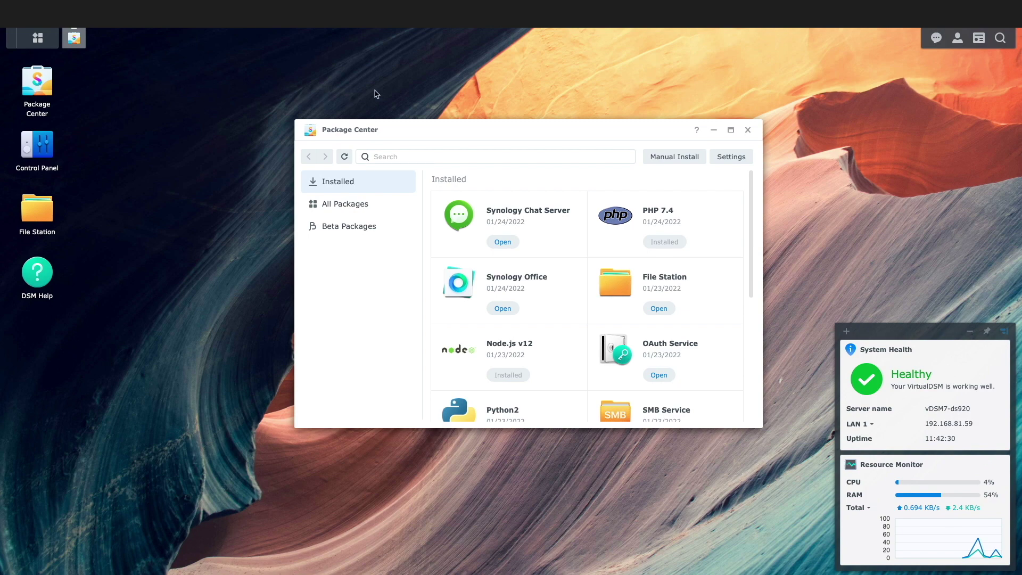
pyautogui.click(748, 130)
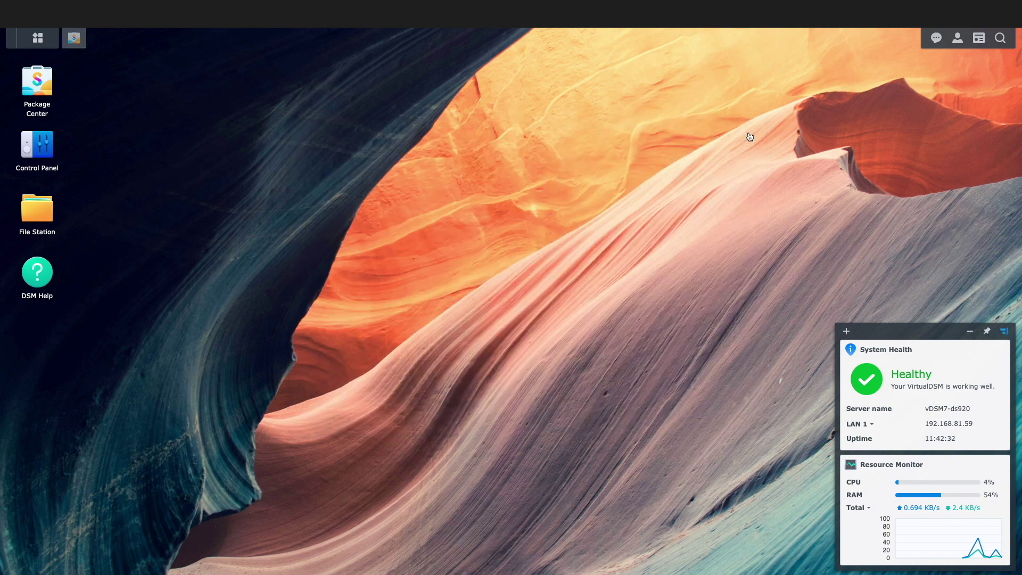
pyautogui.click(43, 154)
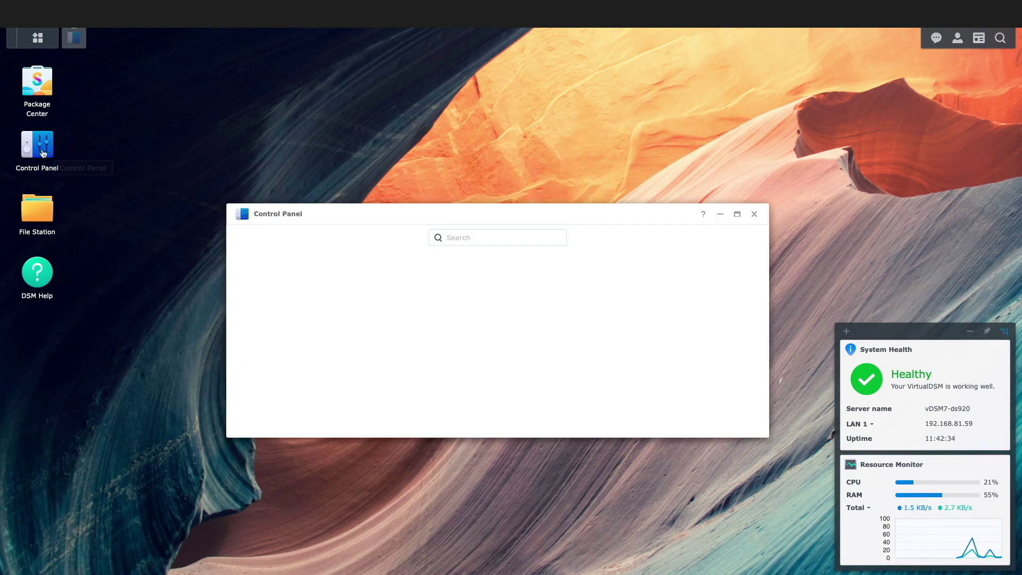
pyautogui.click(268, 361)
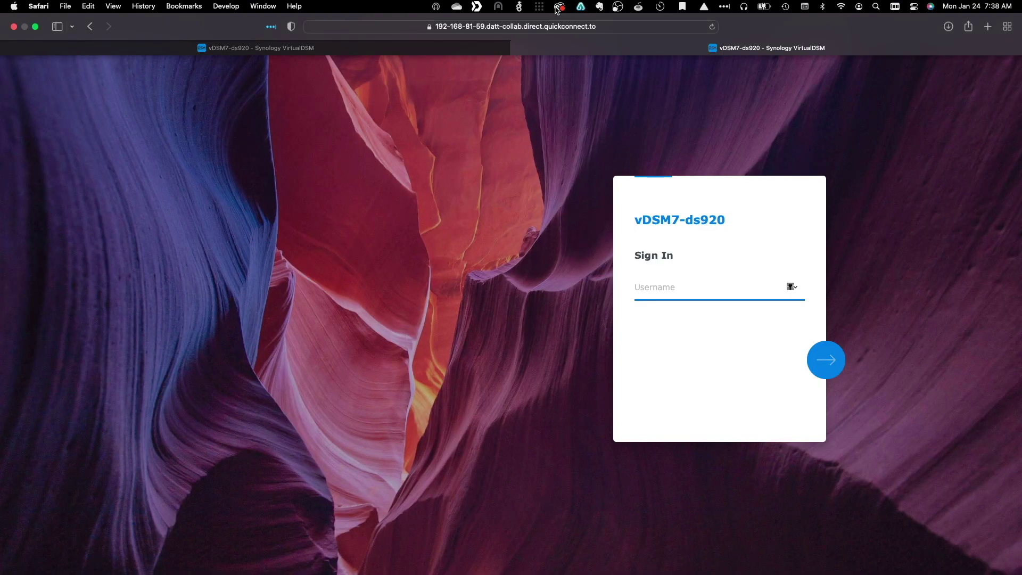
# Strip '#/signin' from the QuickConnect address, reload it, and continue to the password step
pyautogui.click(608, 27)
pyautogui.moveTo(521, 27); pyautogui.dragTo(565, 28)
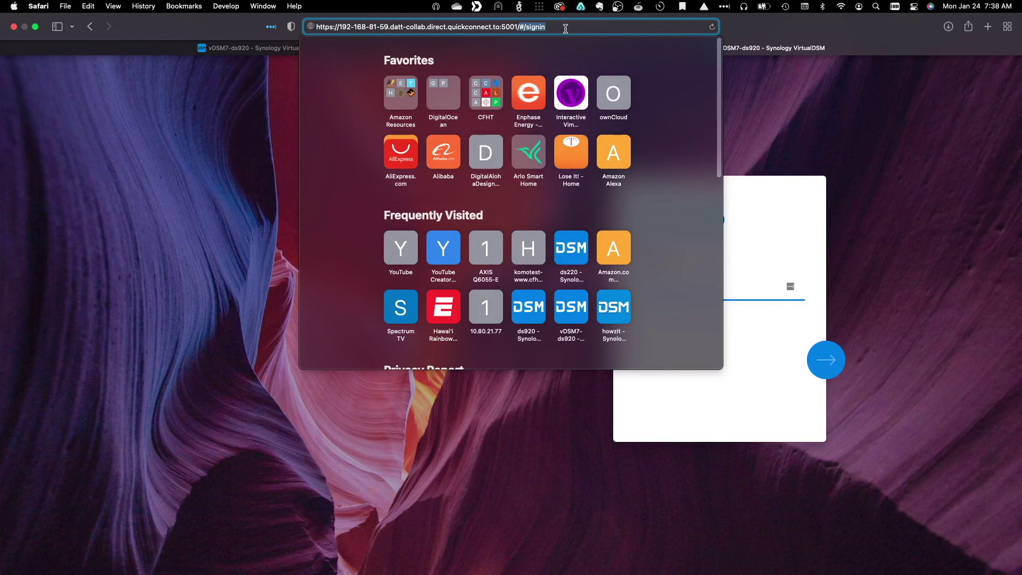
pyautogui.press('BackSpace')
pyautogui.press('Return')
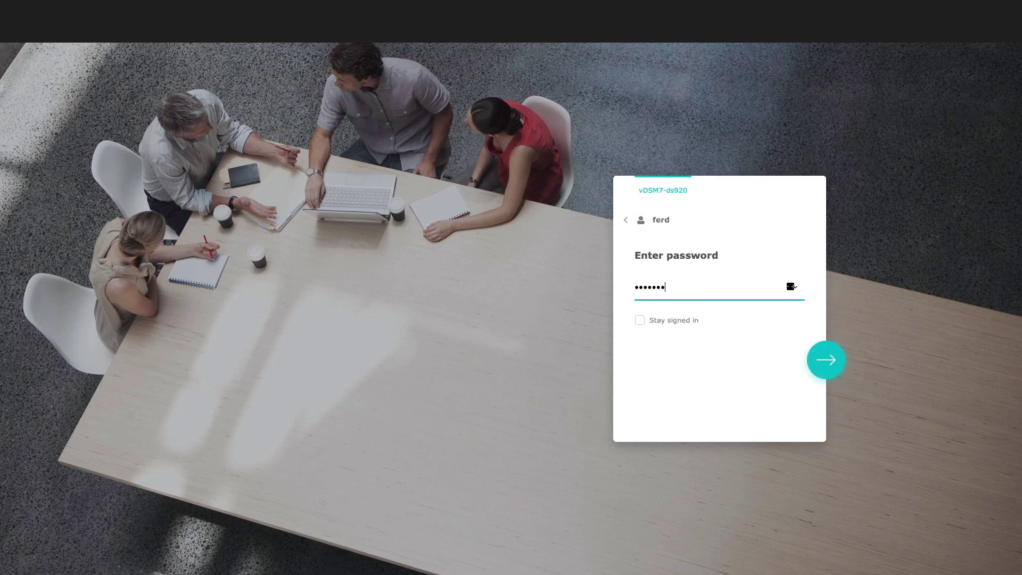
pyautogui.press('Return')
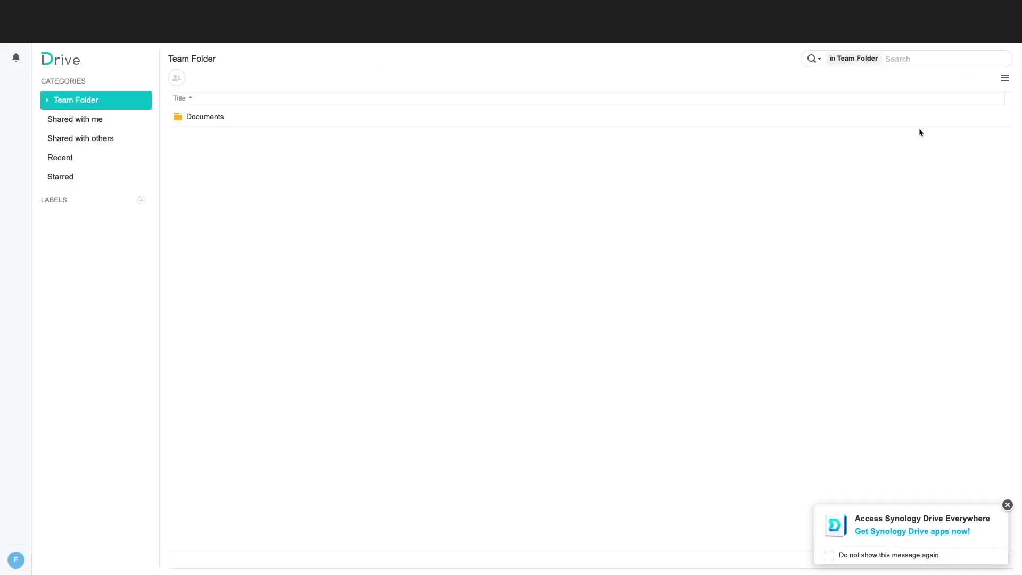
# Open the Documents team folder and view the Create menu's new-file options
pyautogui.doubleClick(183, 120)
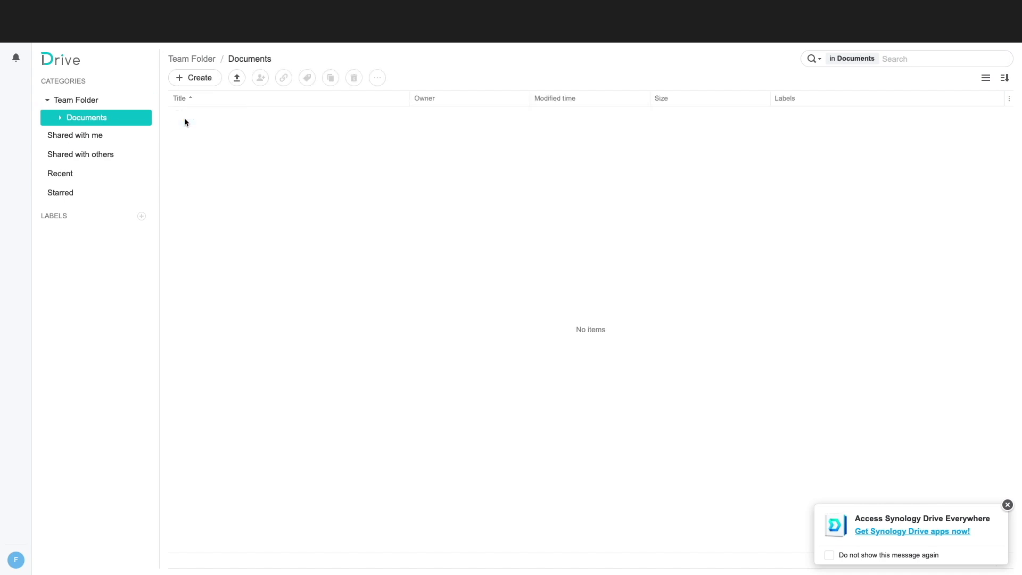
pyautogui.click(200, 85)
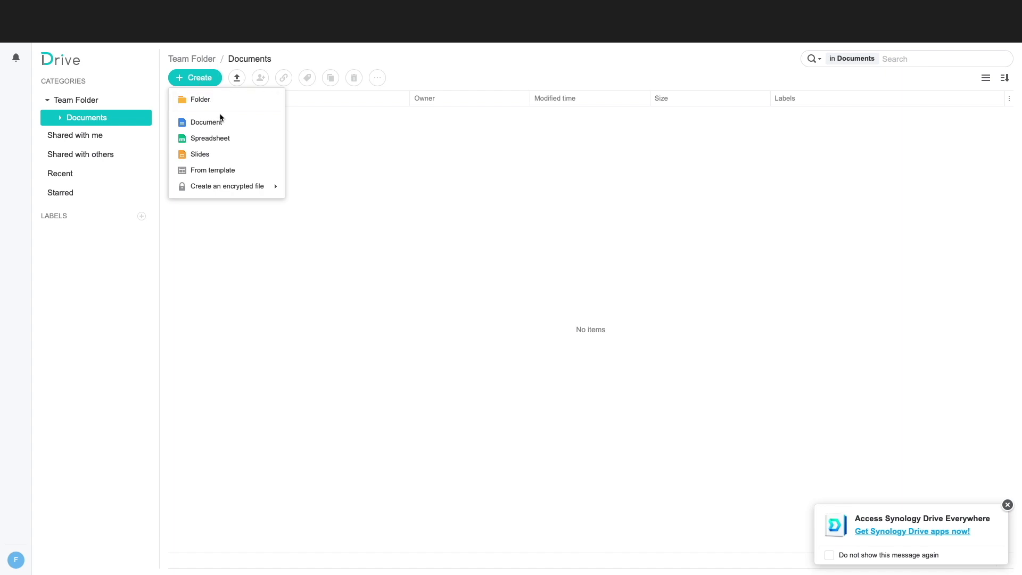
pyautogui.moveTo(251, 186)
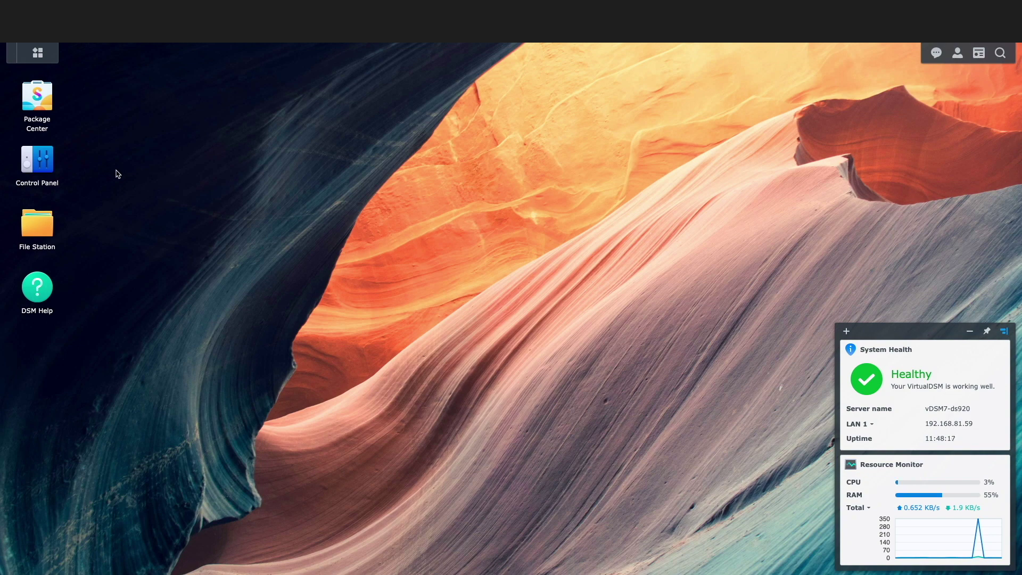
# Grant the selected user Allow permission for Synology Chat under User & Group > Applications
pyautogui.click(42, 159)
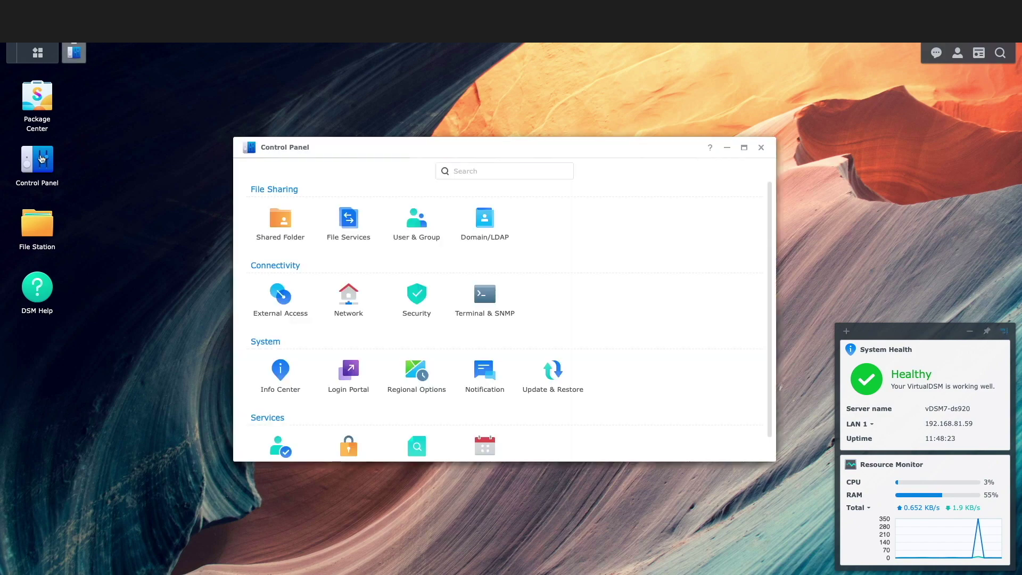
pyautogui.click(417, 220)
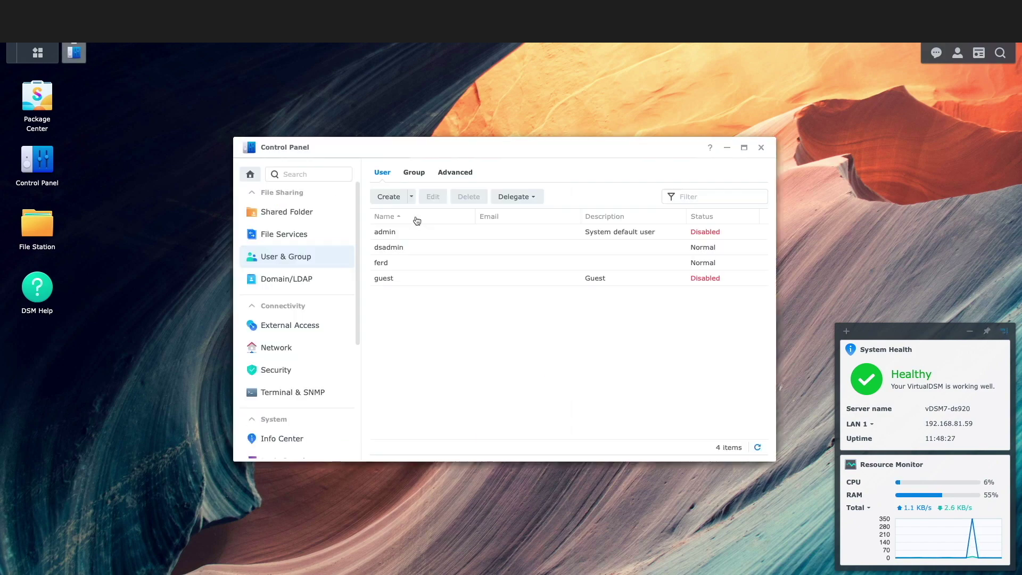
pyautogui.click(392, 265)
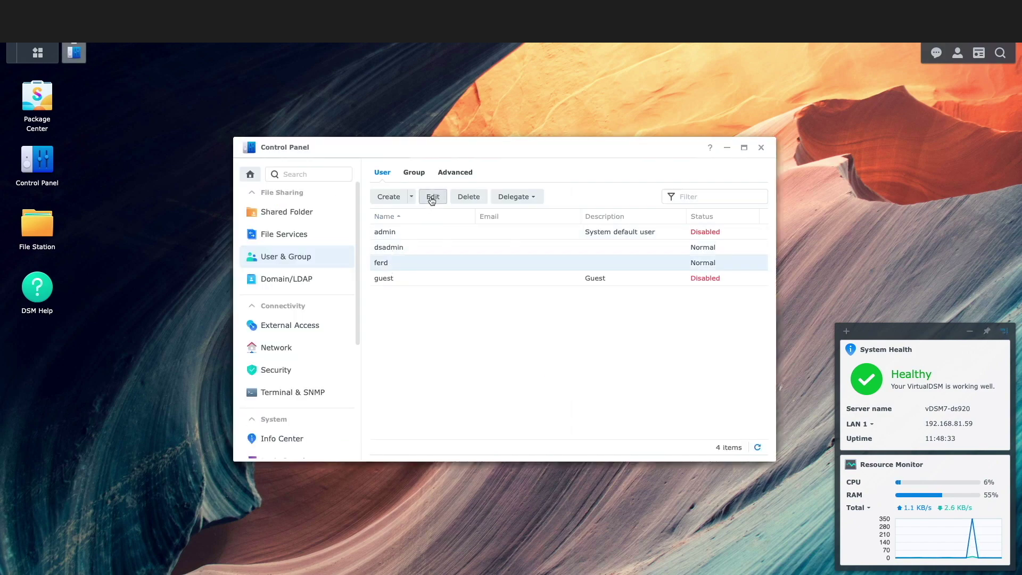
pyautogui.click(431, 200)
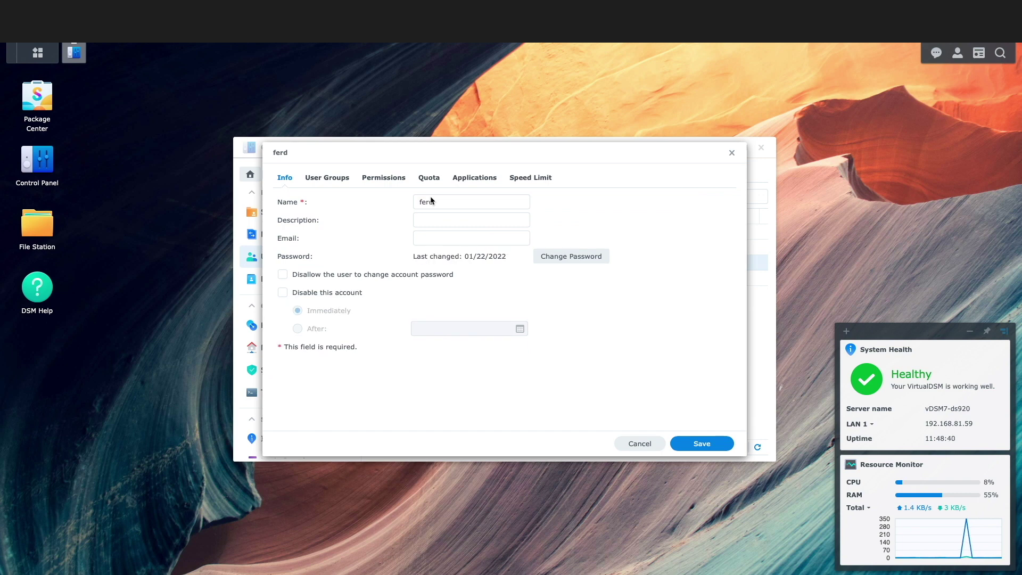
pyautogui.click(469, 181)
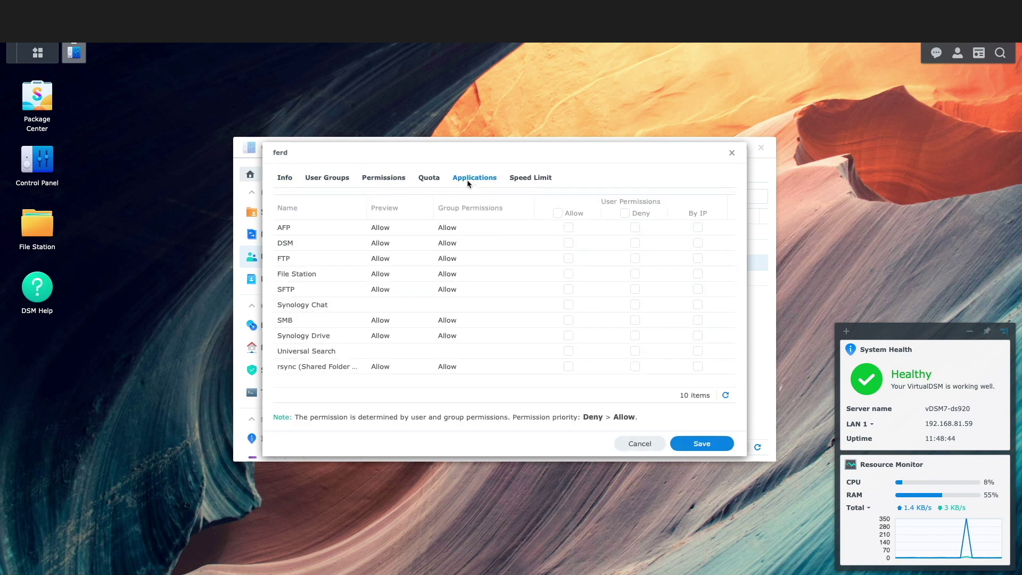
pyautogui.click(568, 305)
pyautogui.click(698, 444)
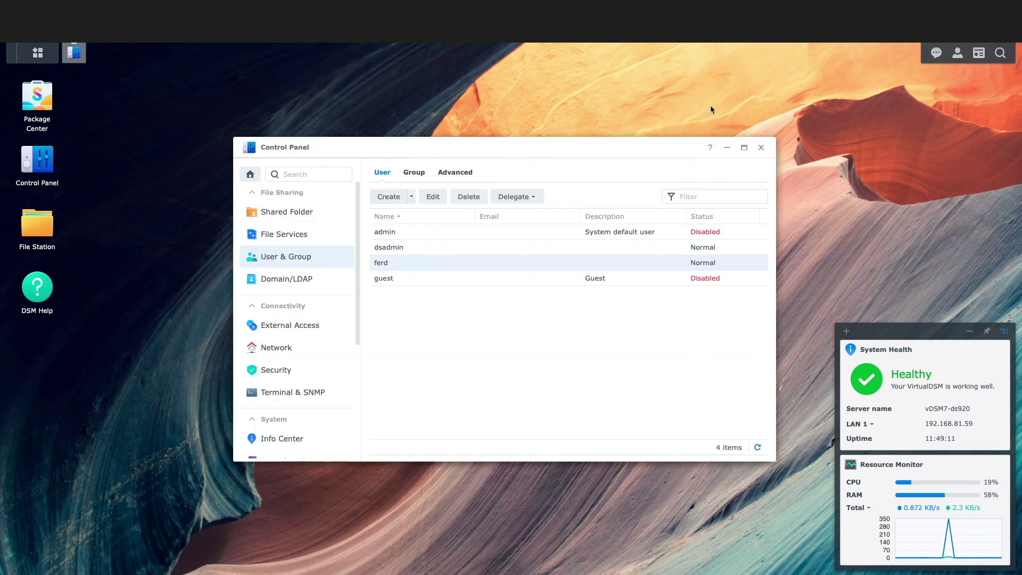
# Bring Synology Drive forward and confirm which user is signed in to each window
pyautogui.hotkey('ctrl', 'Tab')
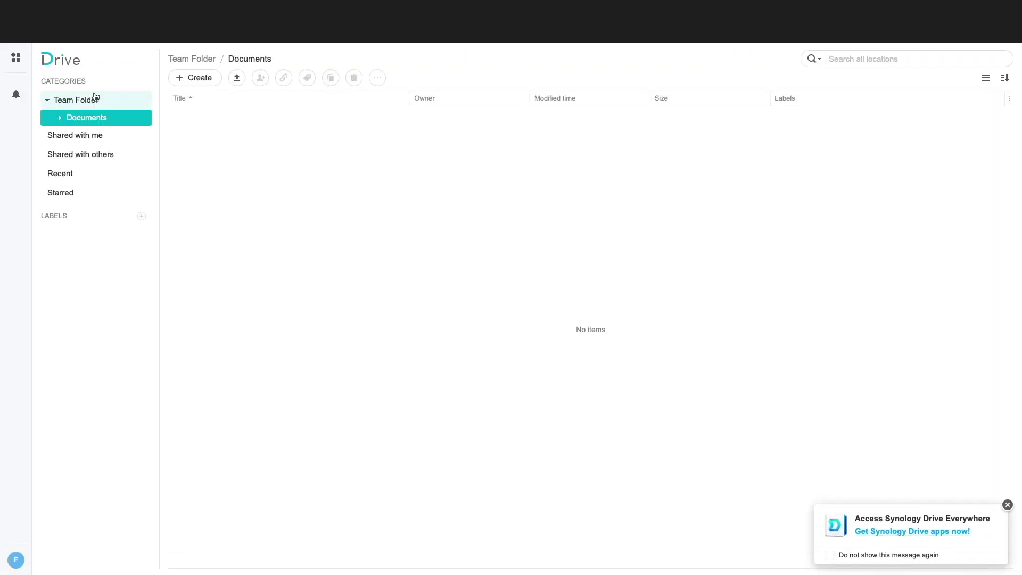
pyautogui.click(17, 62)
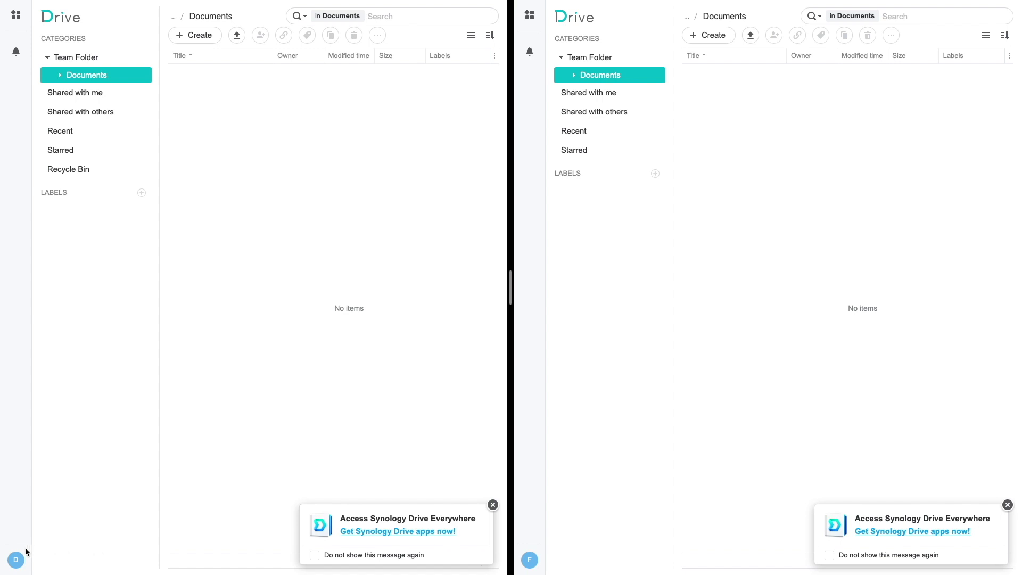
pyautogui.click(16, 561)
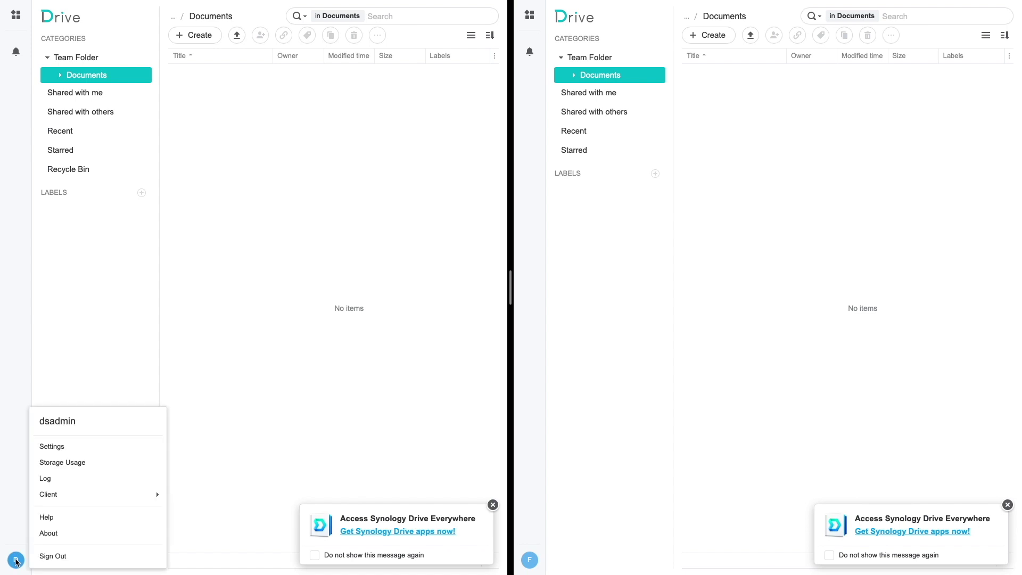
pyautogui.click(16, 560)
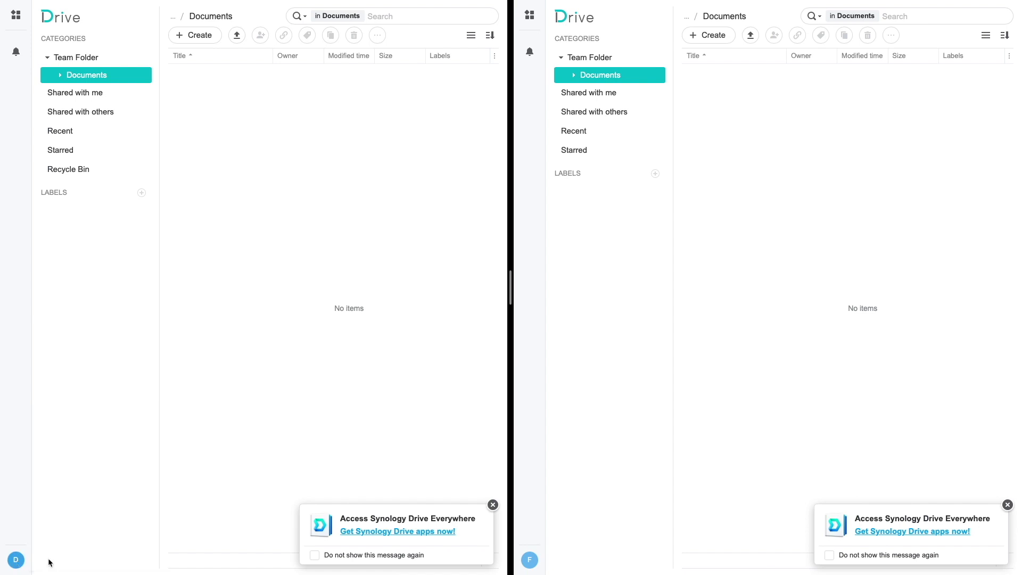
pyautogui.click(530, 560)
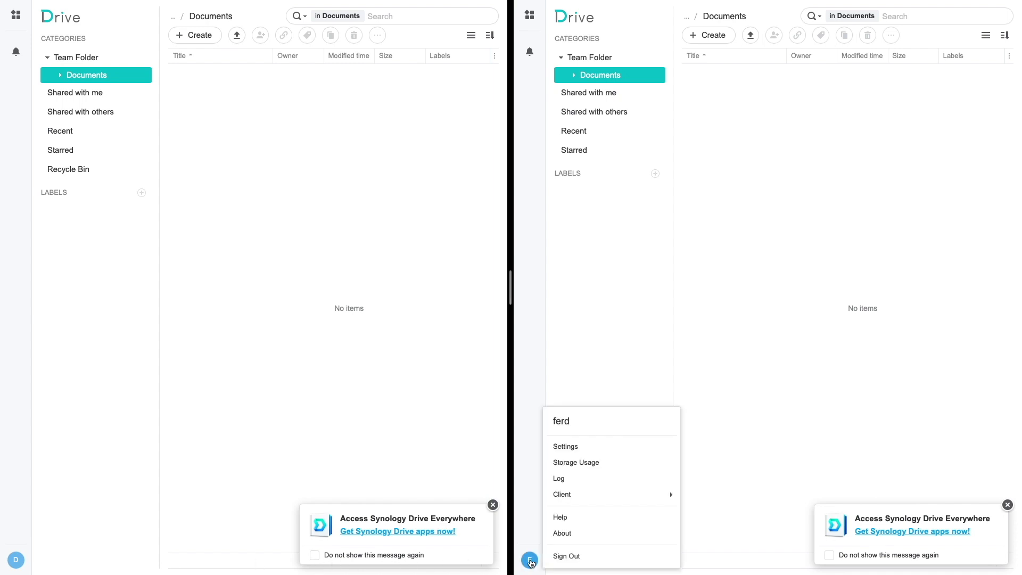
pyautogui.click(531, 563)
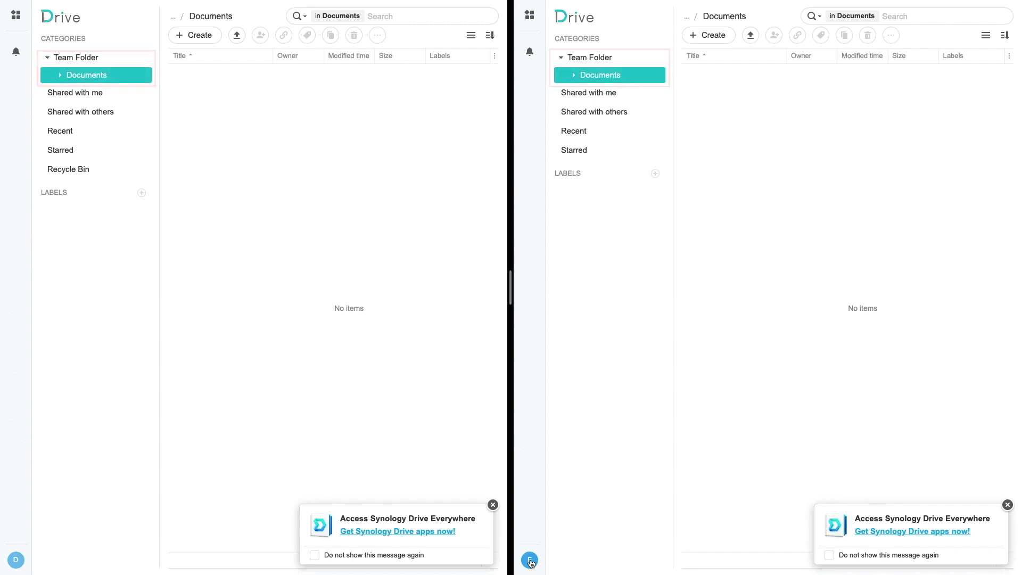
# Create a new document in Documents and paste in the two test lines
pyautogui.click(205, 38)
pyautogui.click(213, 78)
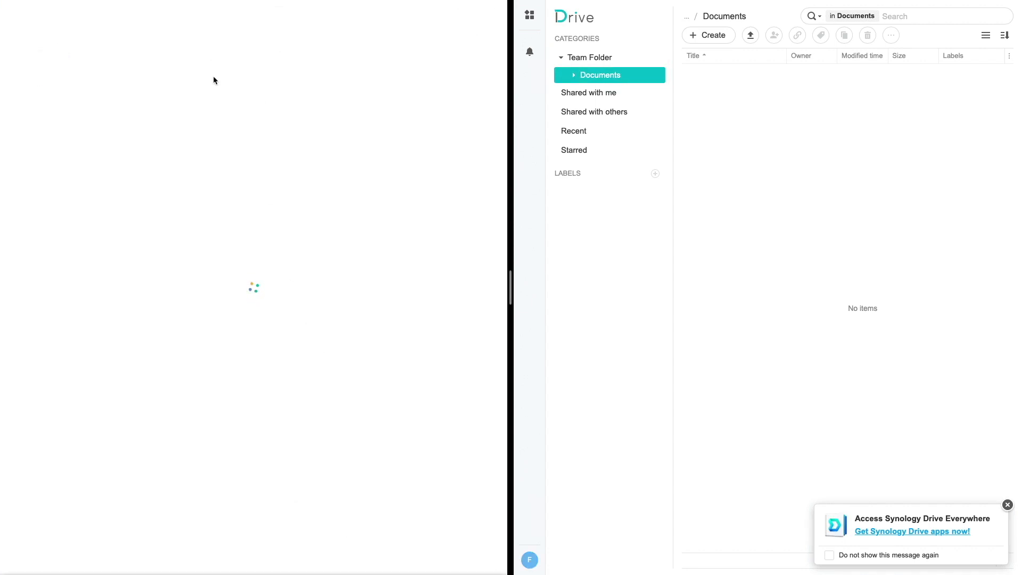
pyautogui.write('This is a test – line 1 This is a test – line 2')
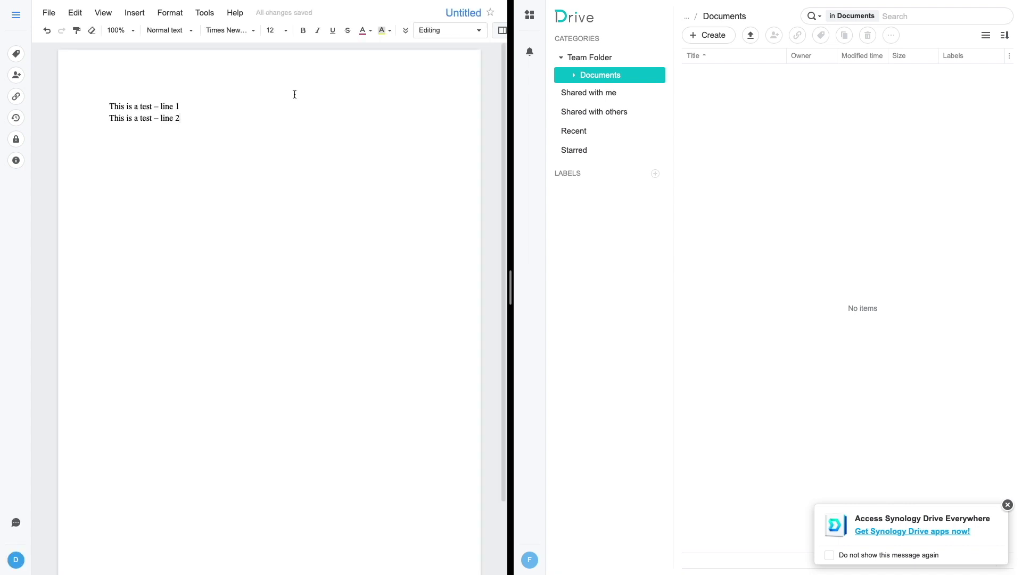
# Rename the untitled document to 'collab-doc'
pyautogui.click(458, 13)
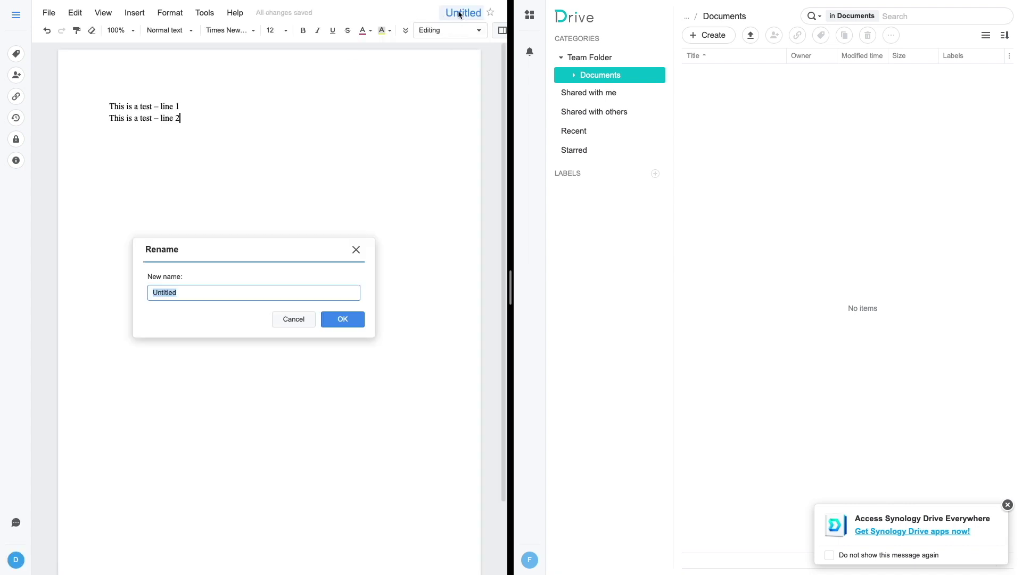
pyautogui.write('collab-doc')
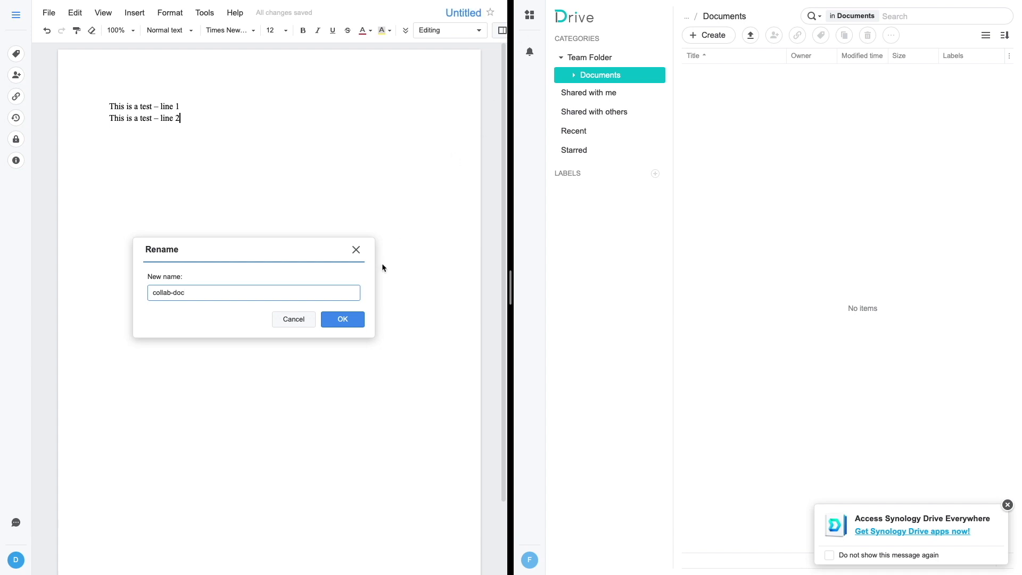
pyautogui.click(352, 321)
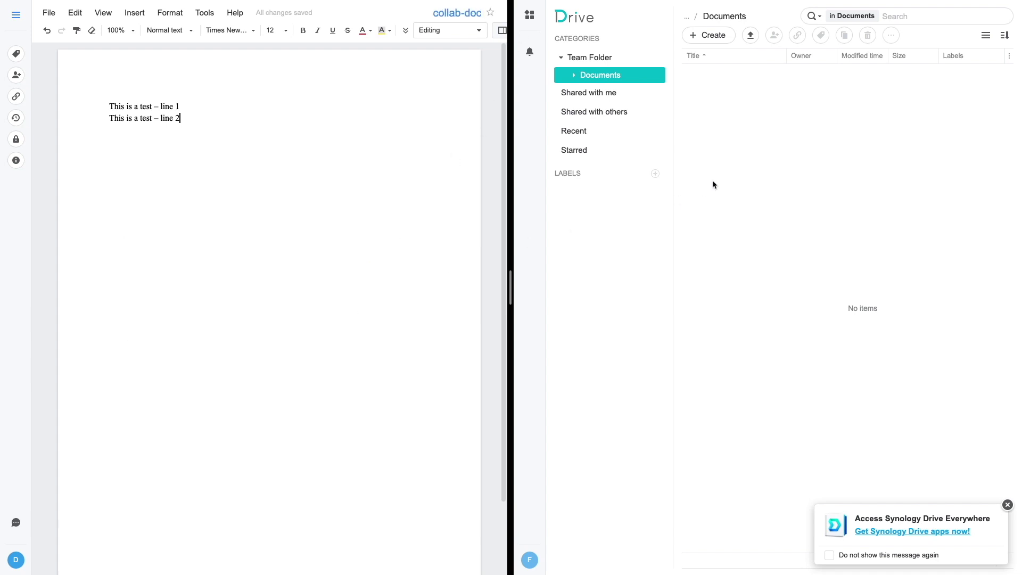
# Refresh Drive in the right window and open collab-doc there
pyautogui.moveTo(749, 6)
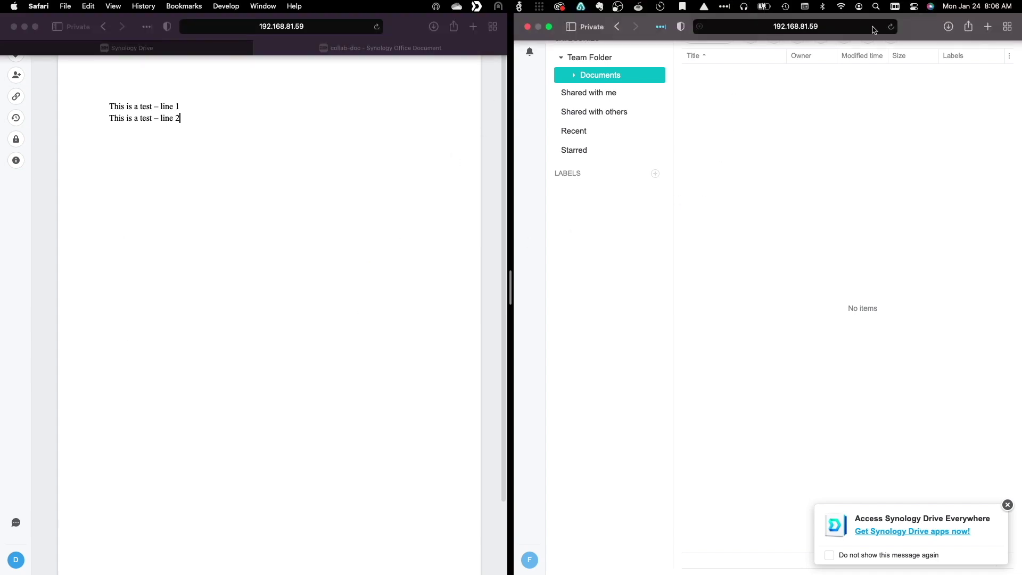
pyautogui.click(890, 26)
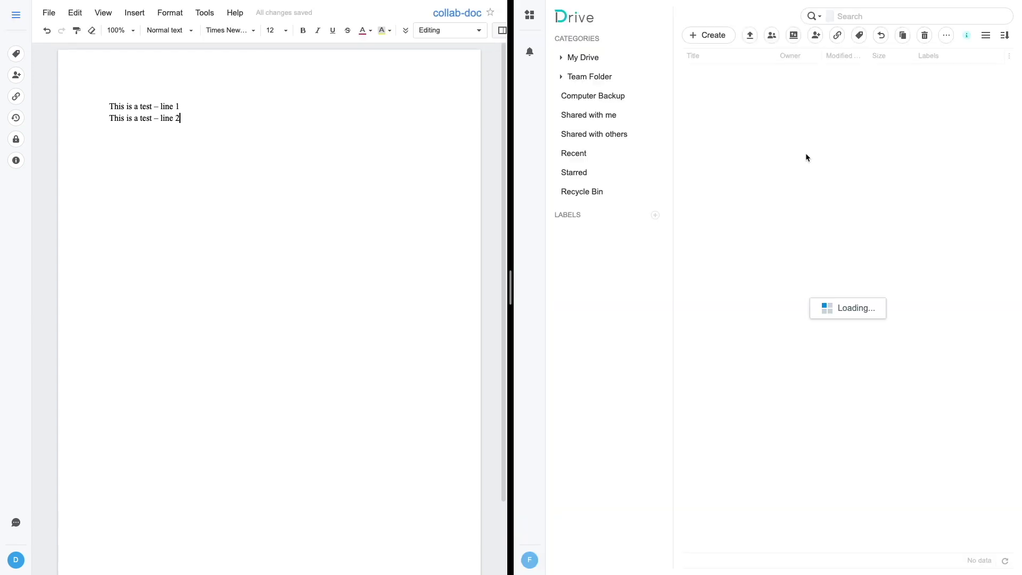
pyautogui.doubleClick(744, 78)
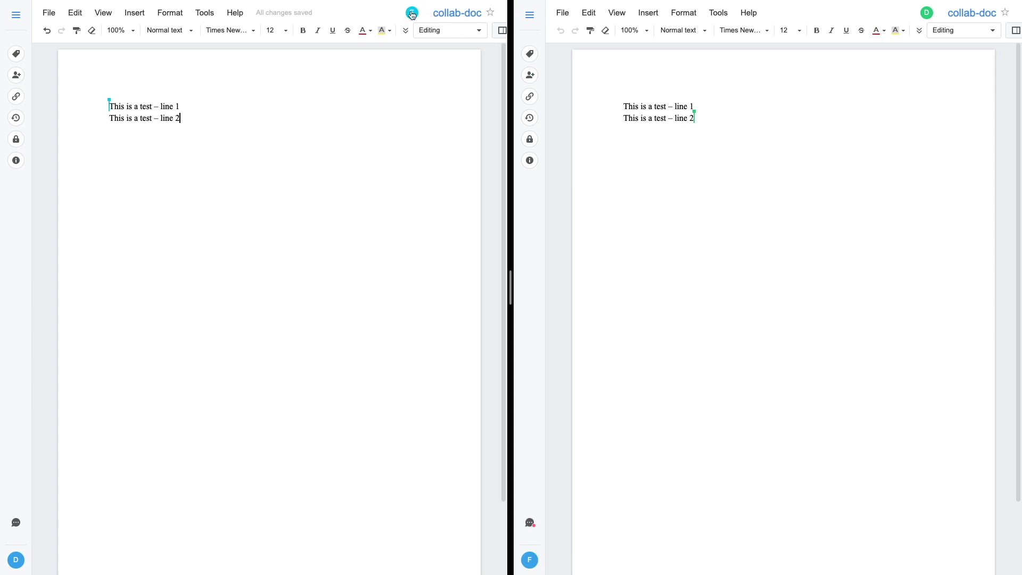
pyautogui.moveTo(413, 15)
# Add two lines below the test lines, each an entry naming one collaborator
pyautogui.moveTo(927, 16)
pyautogui.press('Return')
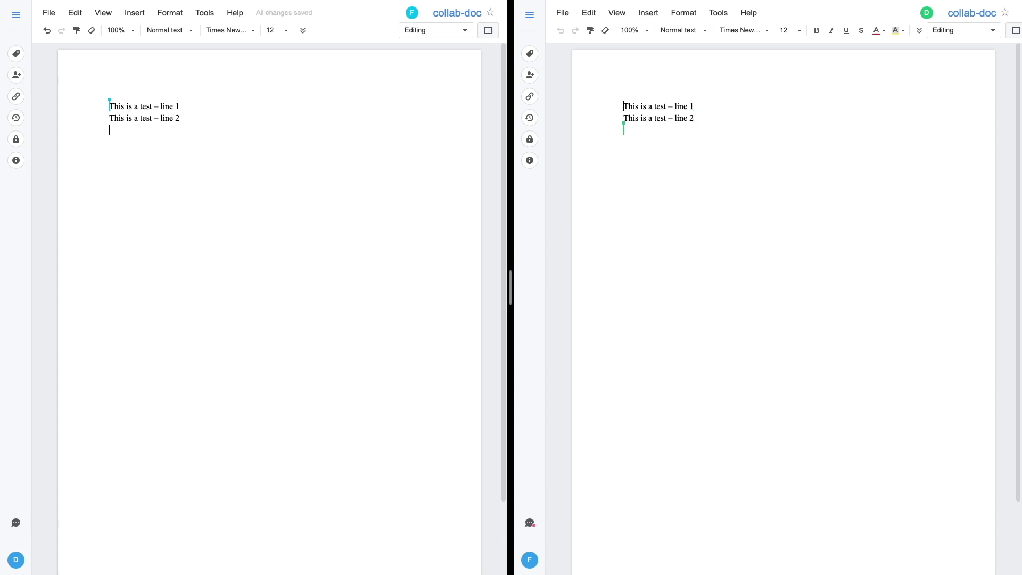
pyautogui.write('This is an entry by dsadmin')
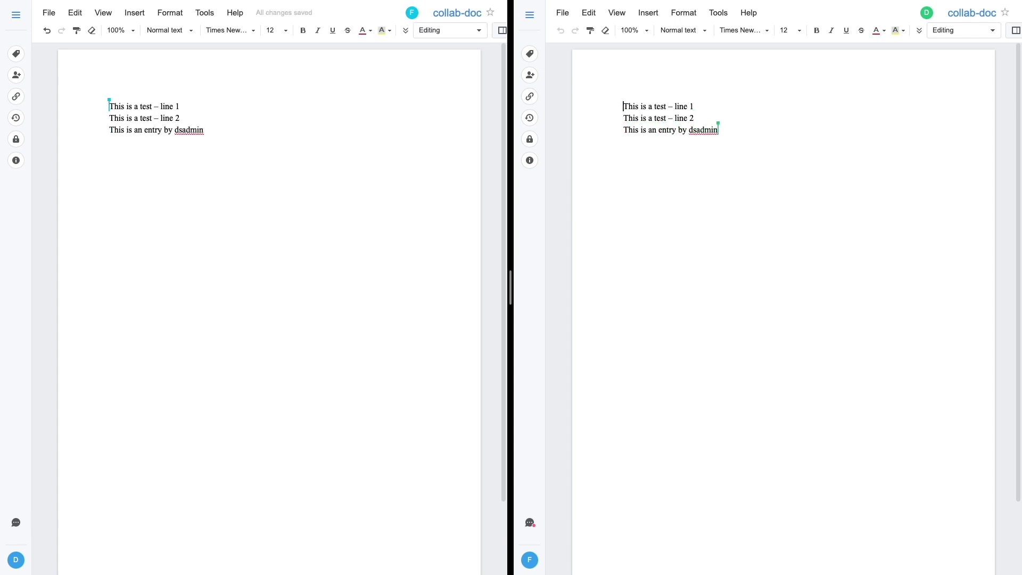
pyautogui.press('Return')
pyautogui.write('This is an entry by ferd')
# Set zoom to Fit in both windows and select the words 'line 1'
pyautogui.click(651, 33)
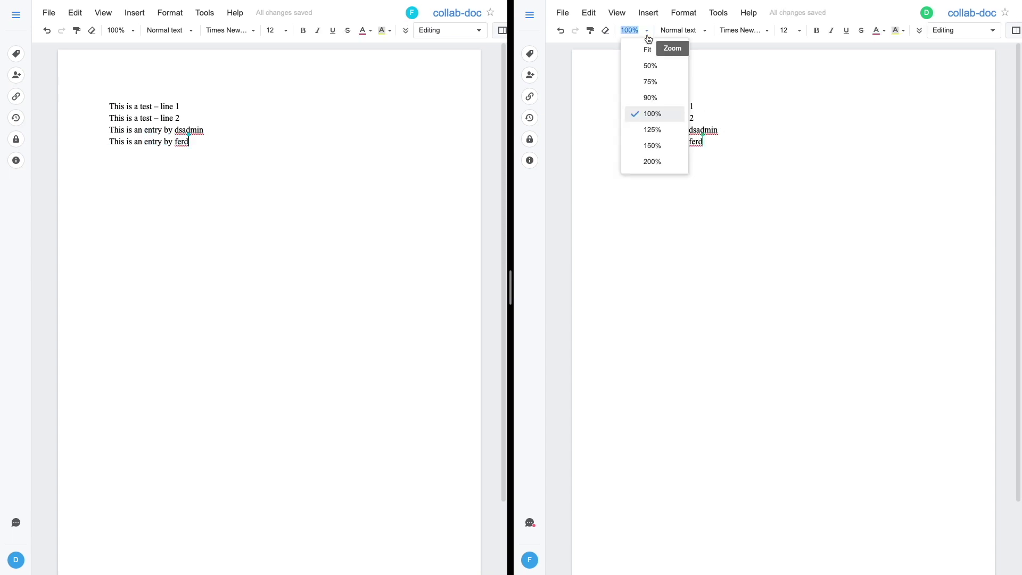
pyautogui.click(646, 46)
pyautogui.click(132, 31)
pyautogui.click(135, 46)
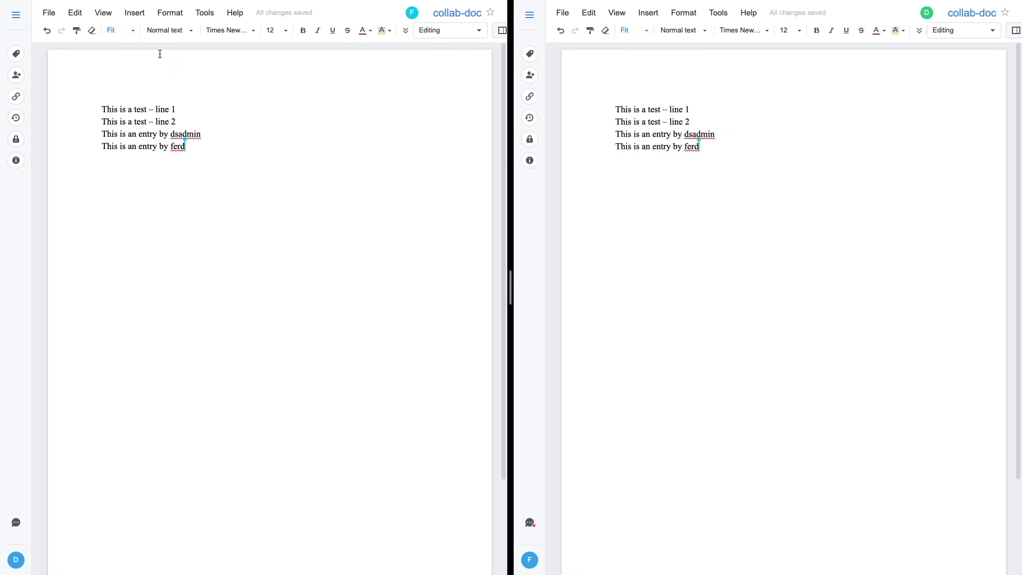
pyautogui.moveTo(156, 107); pyautogui.dragTo(176, 109)
# Add the comment 'This is a comment for line 1' on the selected 'line 1'
pyautogui.click(134, 12)
pyautogui.click(158, 121)
pyautogui.write('This is a ')
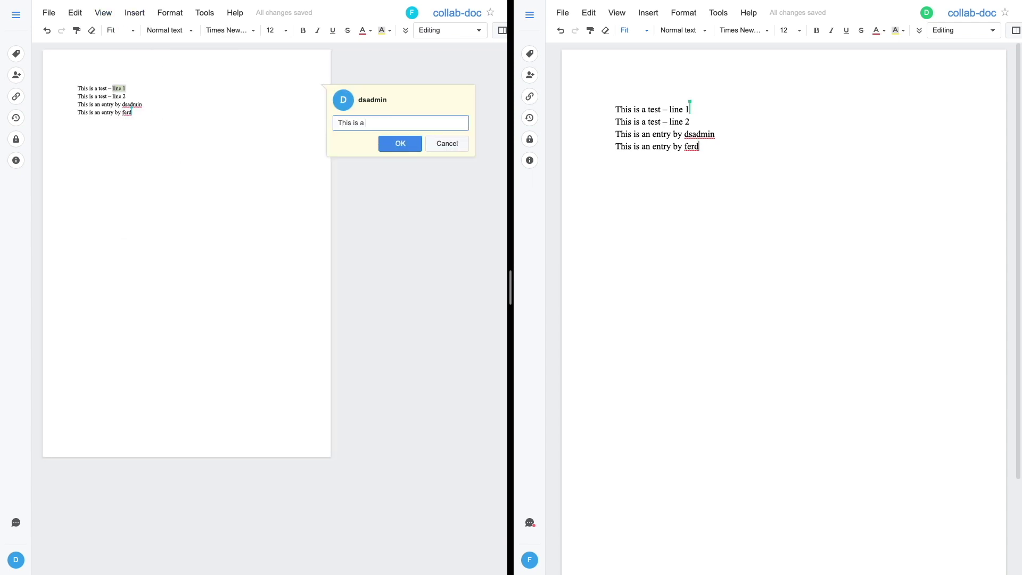
pyautogui.write('comment for line 1')
pyautogui.click(386, 147)
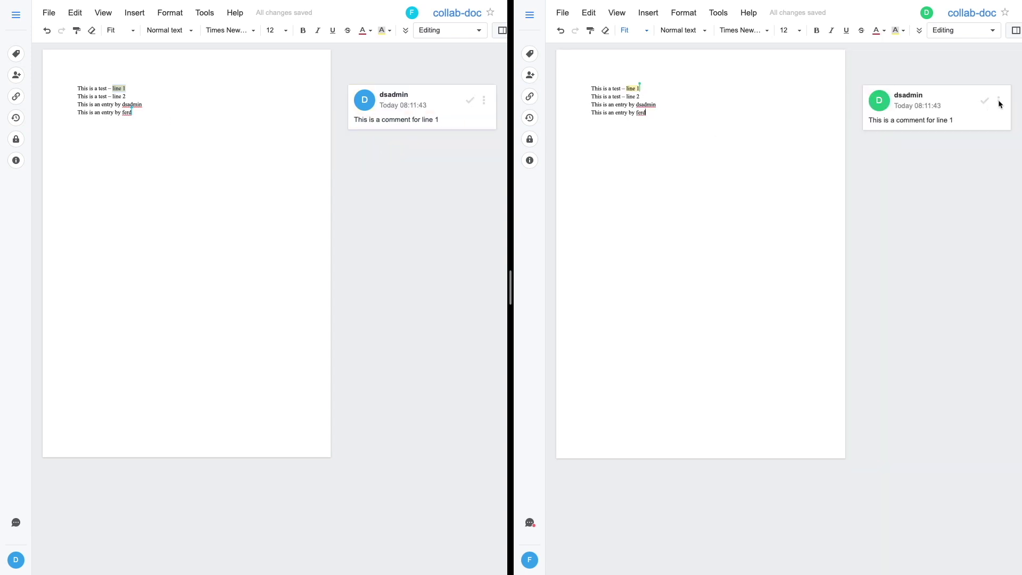
pyautogui.click(996, 120)
pyautogui.write('@')
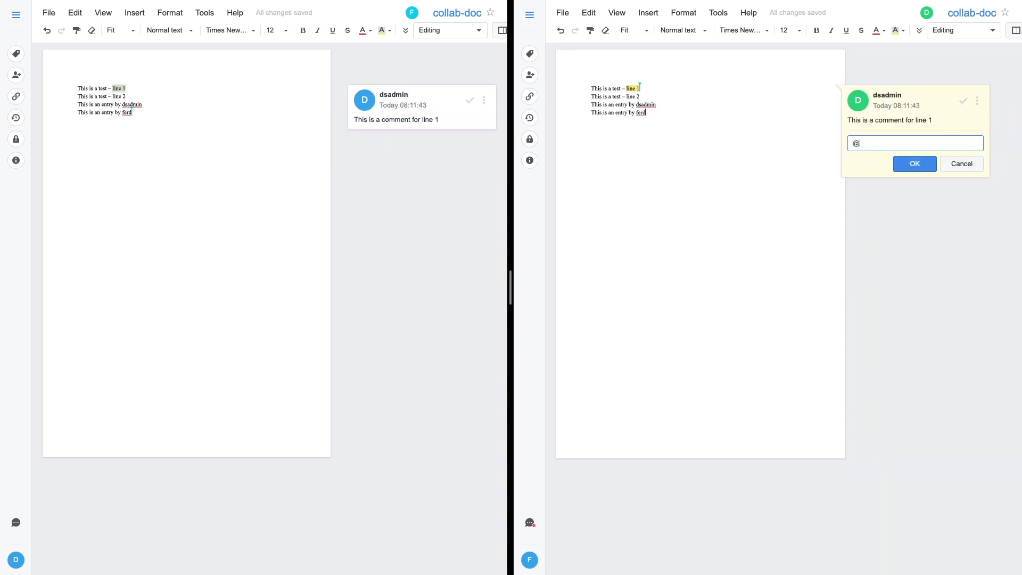
pyautogui.write('dsadmin I see your comment for line 1')
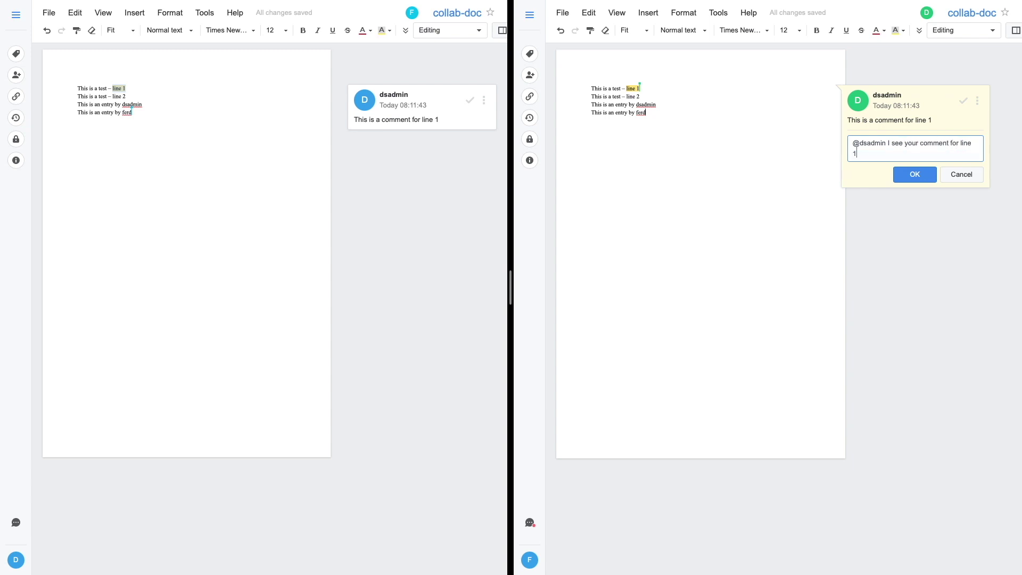
pyautogui.click(921, 175)
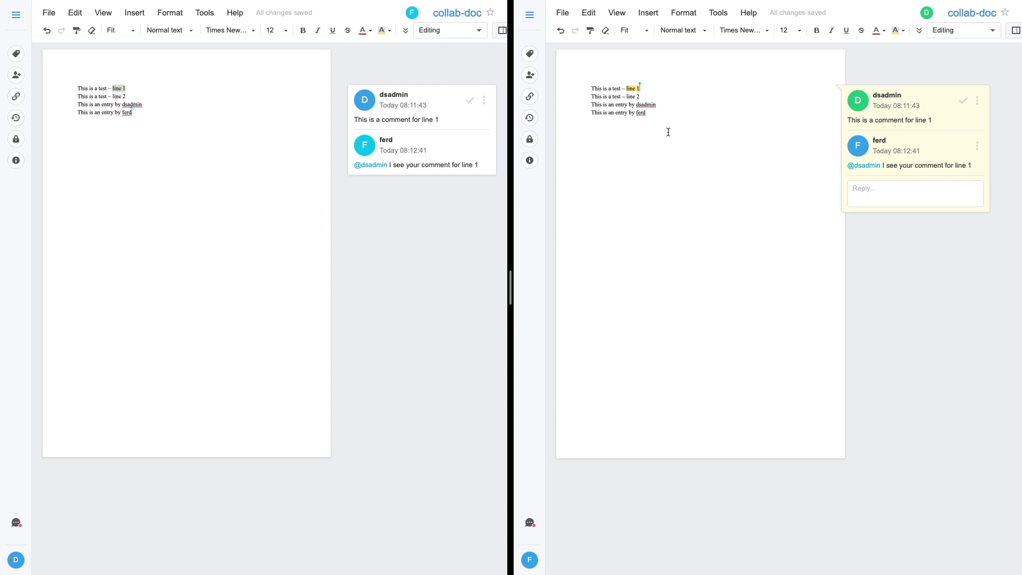
pyautogui.click(471, 102)
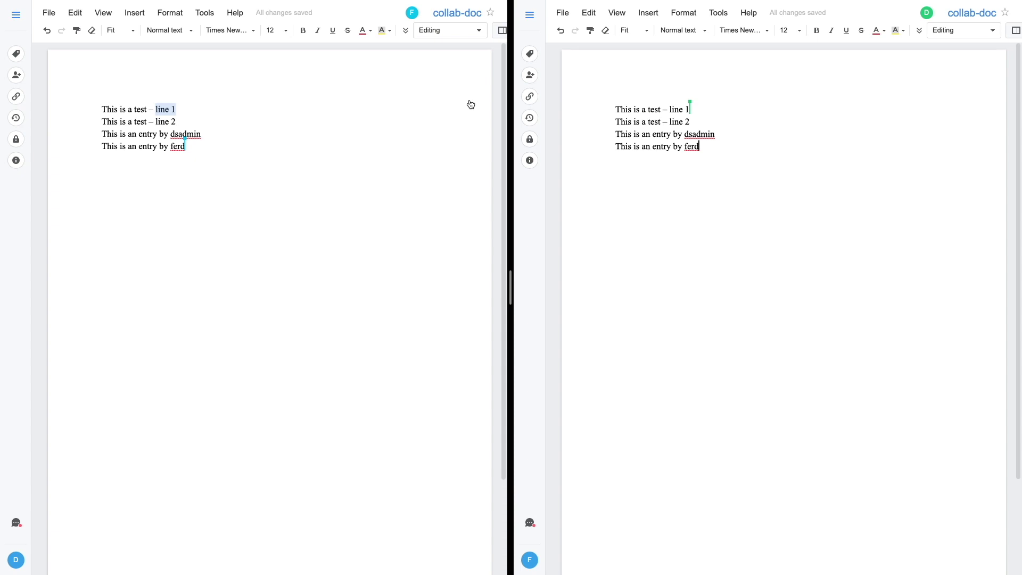
# Open the collab-doc chat channel in both windows
pyautogui.press('Down')
pyautogui.click(14, 523)
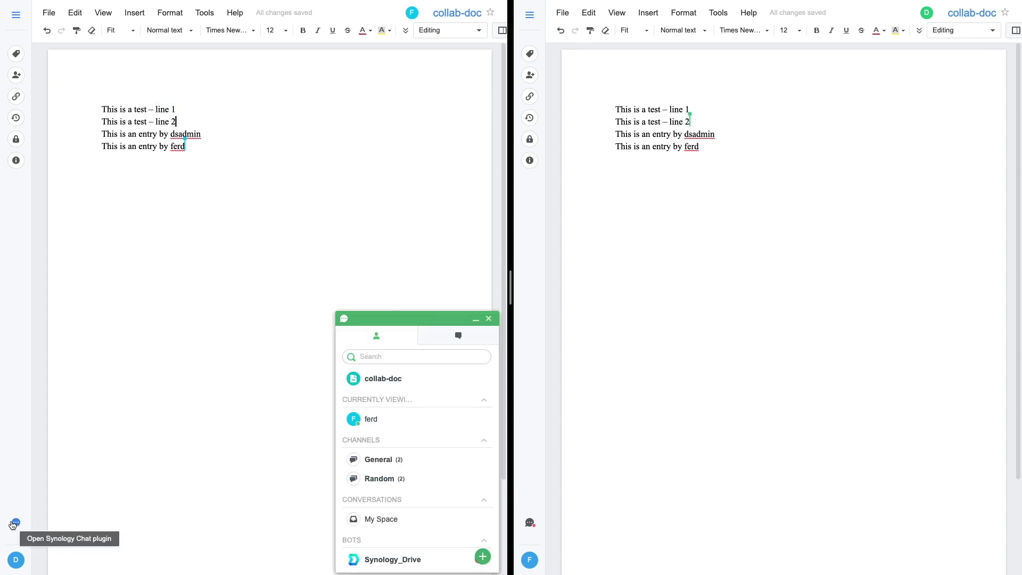
pyautogui.click(376, 378)
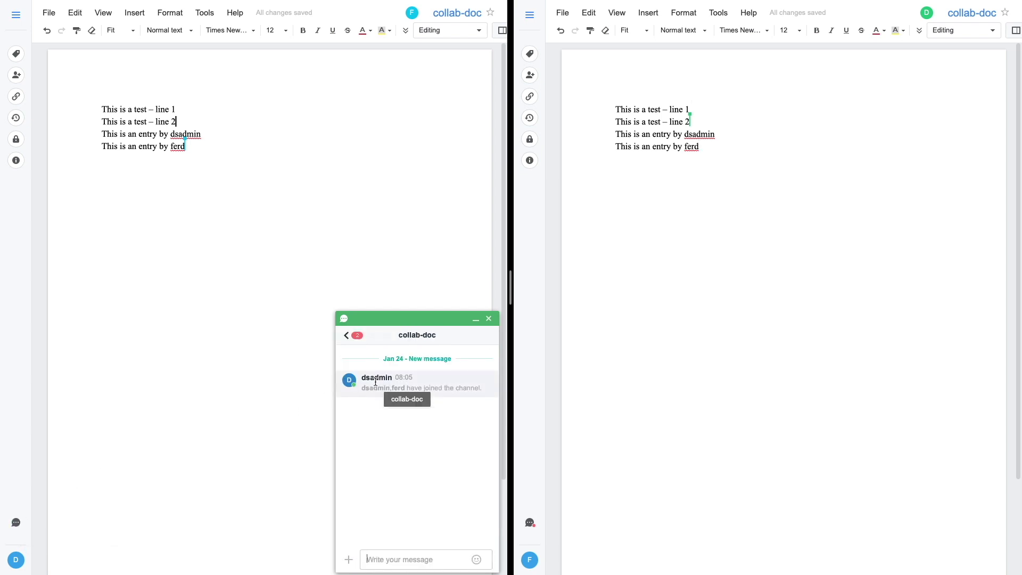
pyautogui.click(530, 523)
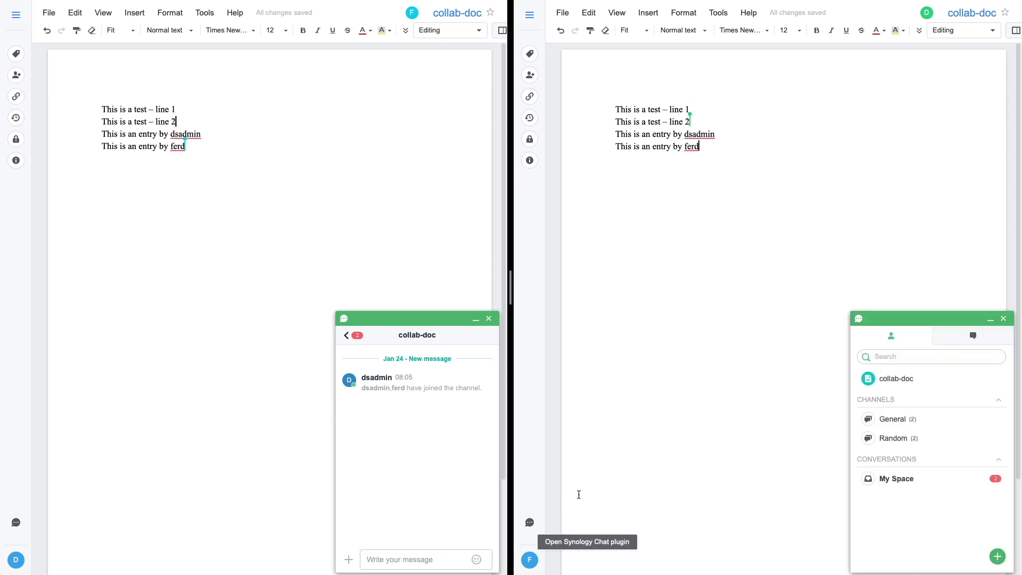
pyautogui.click(895, 382)
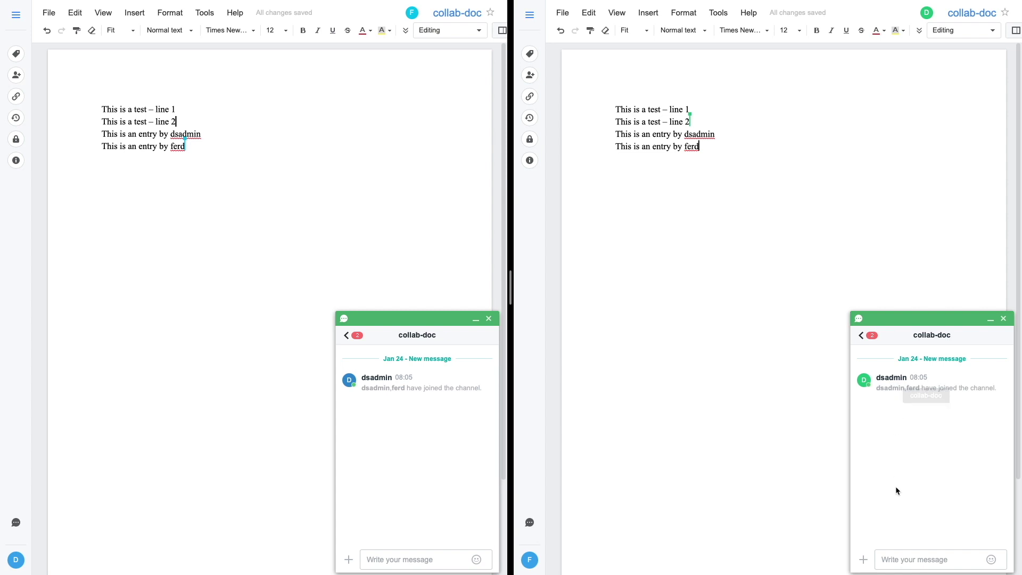
# Exchange greetings between the two users, each addressing the other
pyautogui.click(897, 557)
pyautogui.write('Hi dsadmin')
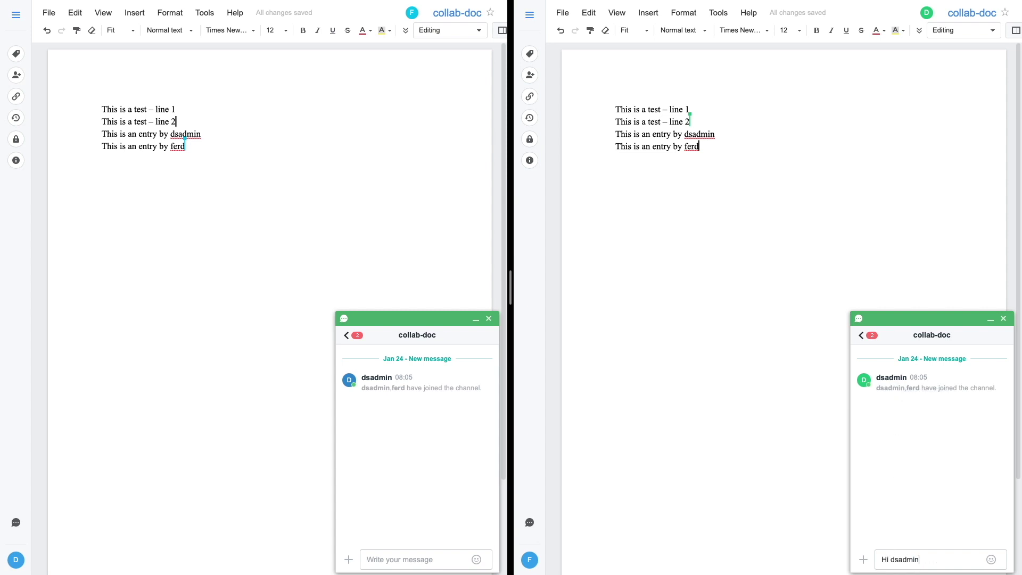
pyautogui.press('Return')
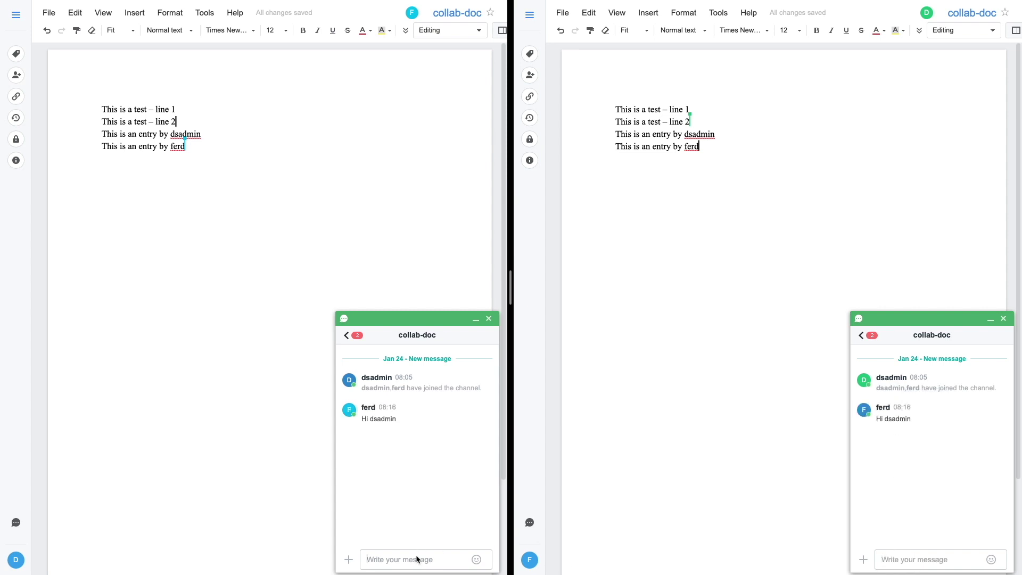
pyautogui.click(418, 558)
pyautogui.write('Hi ferd')
pyautogui.press('Return')
# Send 'This chat is cool', reply 'Yes it is!!', then return to the channel list
pyautogui.click(895, 559)
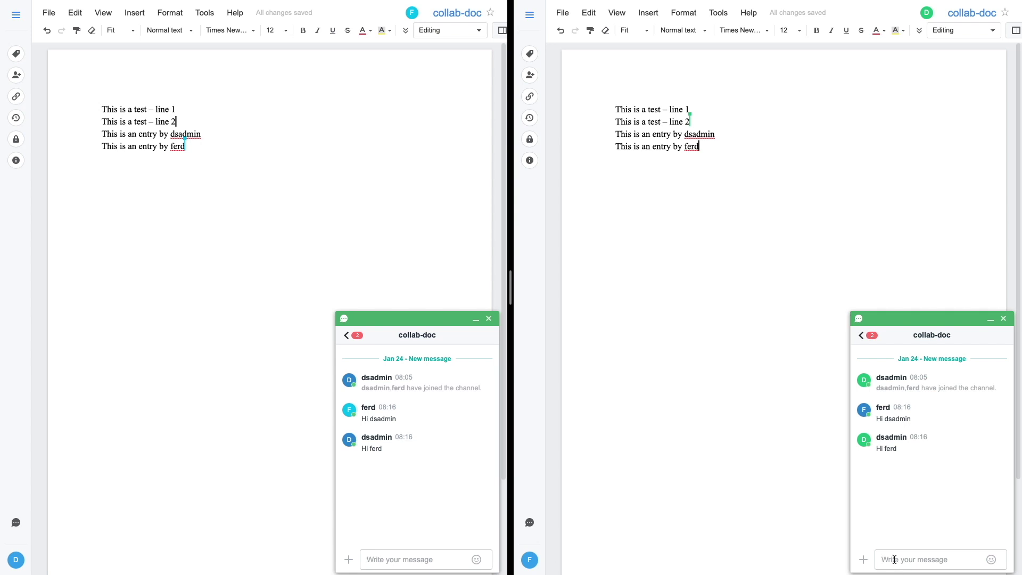
pyautogui.write('This chat is cool')
pyautogui.press('Return')
pyautogui.click(398, 559)
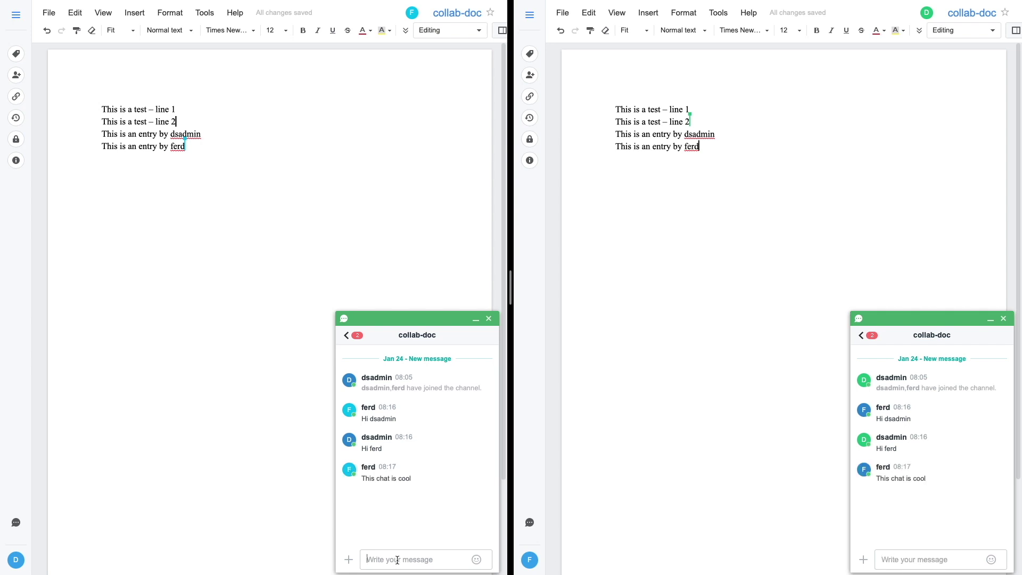
pyautogui.write('Yes it is!!')
pyautogui.press('Return')
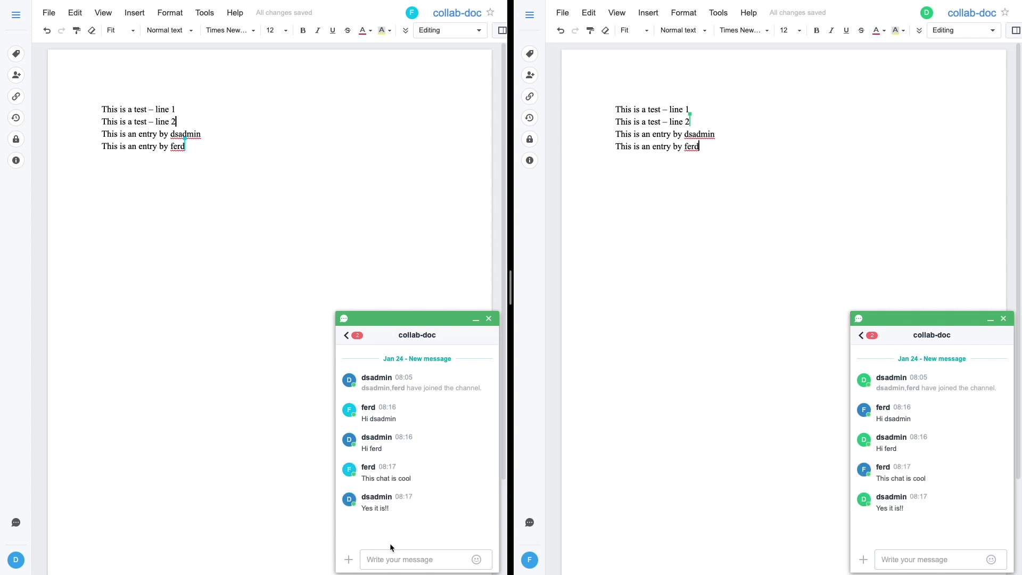
pyautogui.click(347, 337)
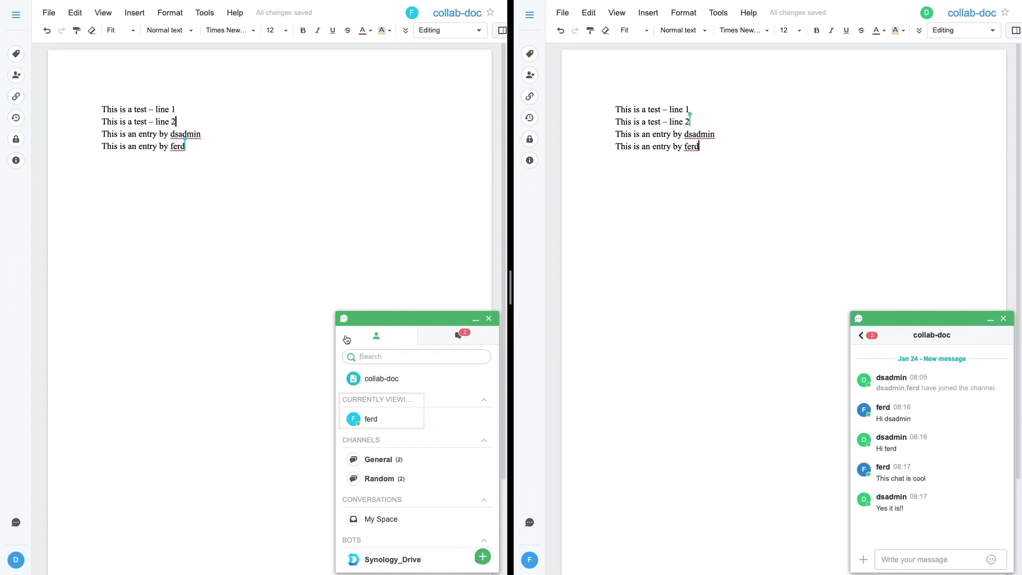
# In the second user's window, close collab-doc, reopen it, then close it again
pyautogui.moveTo(747, 3)
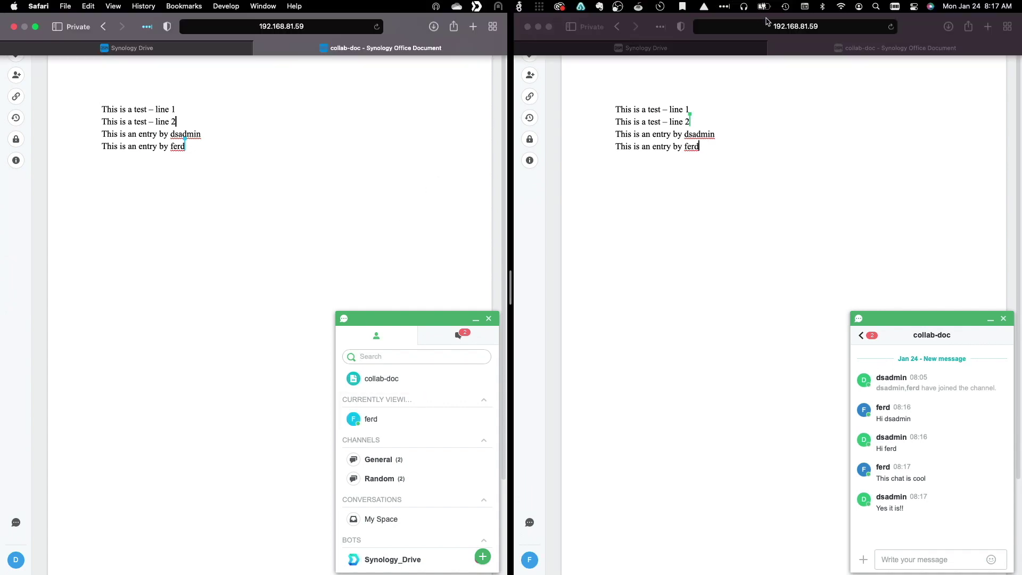
pyautogui.click(774, 47)
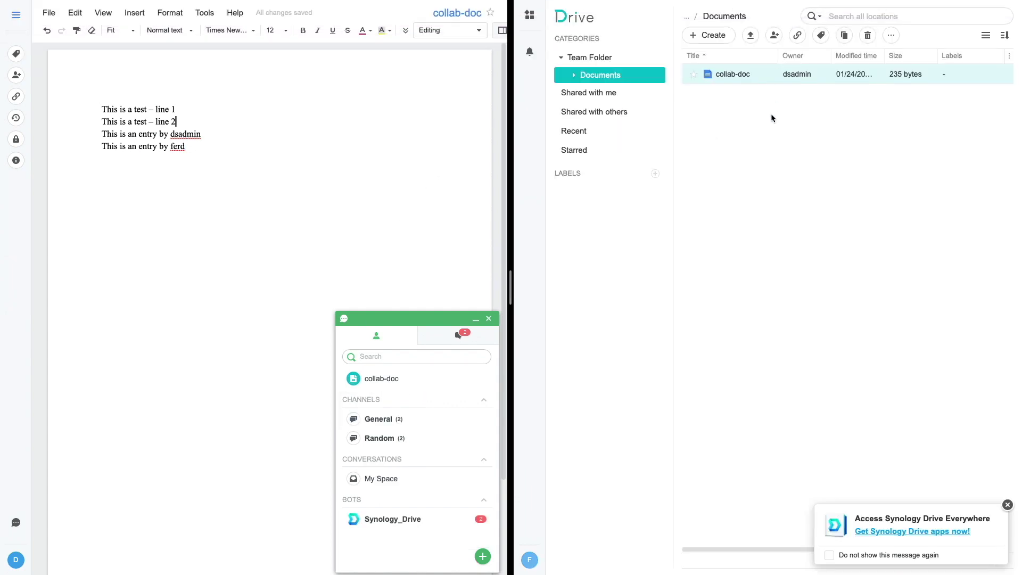
pyautogui.doubleClick(734, 76)
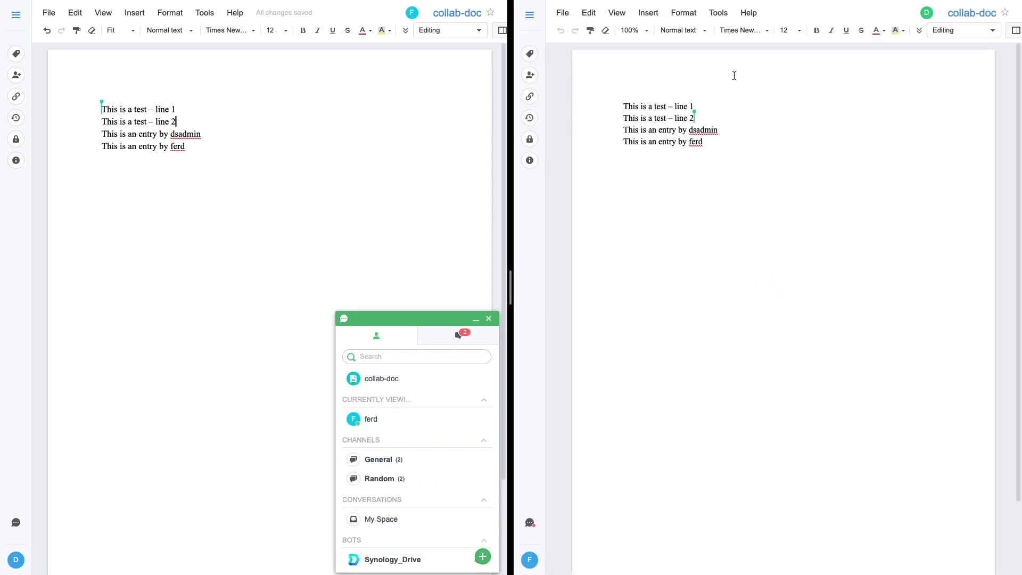
pyautogui.moveTo(787, 29)
pyautogui.click(773, 48)
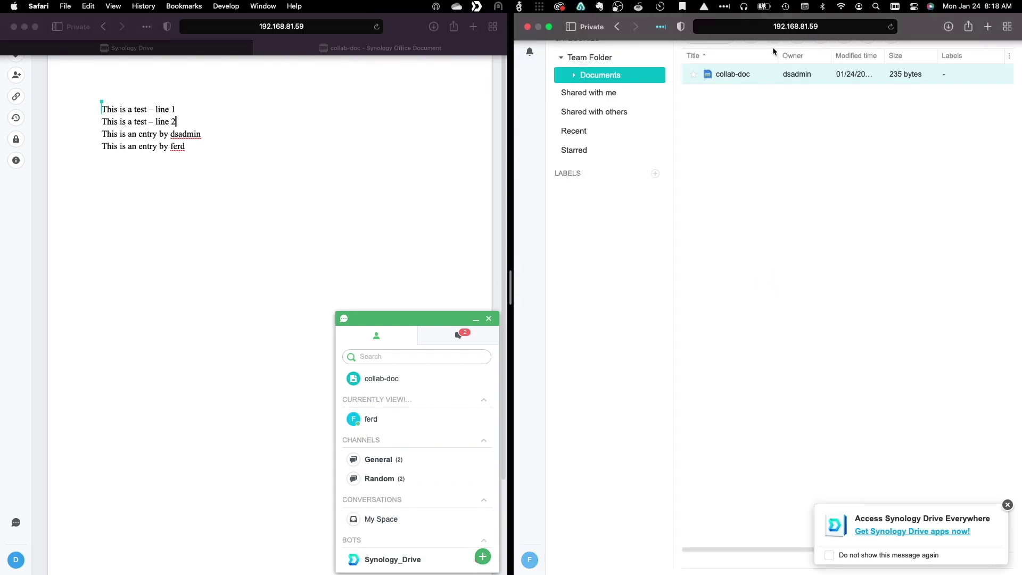